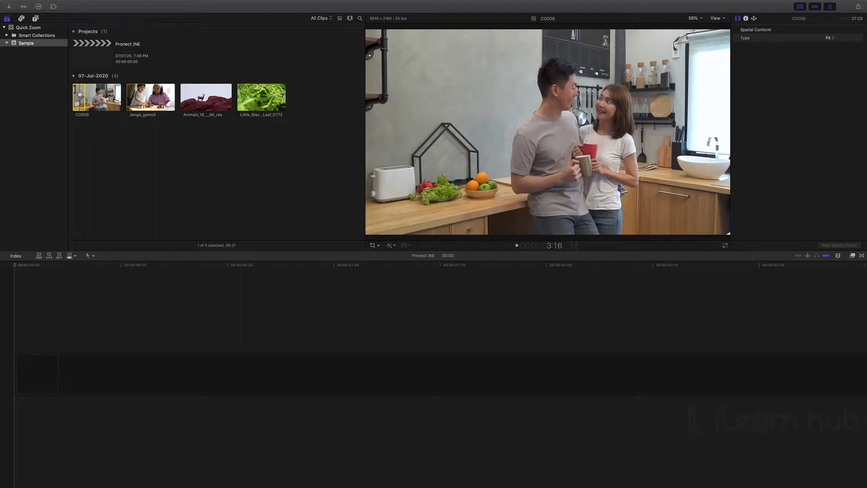
Add the C0009 kitchen couple clip to the timeline, fit it to view, and play it
left_click_drag(80, 94, 120, 327)
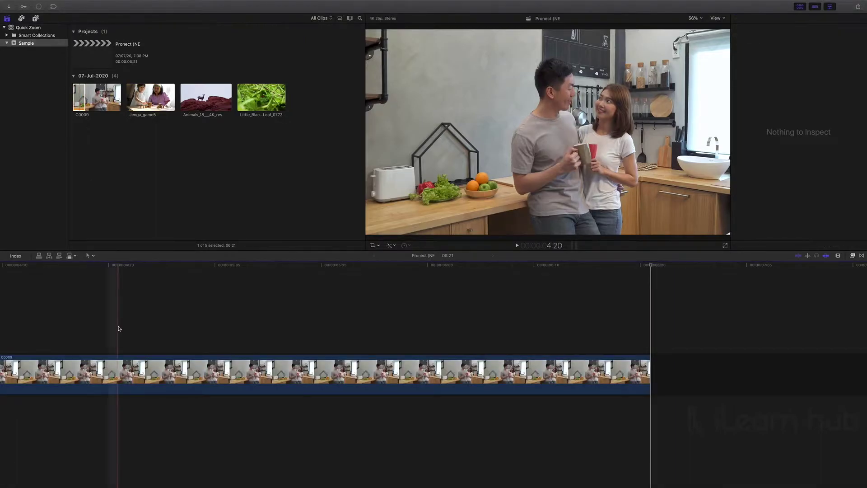
key("super+4")
key("super+minus")
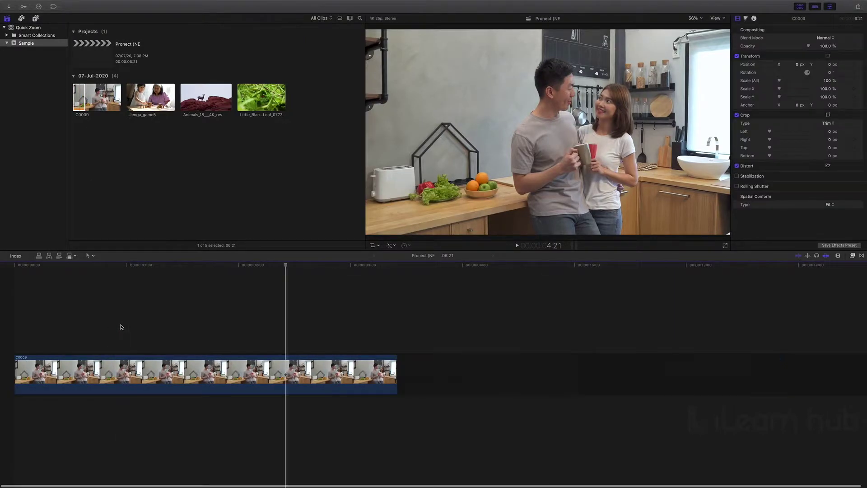
key("space")
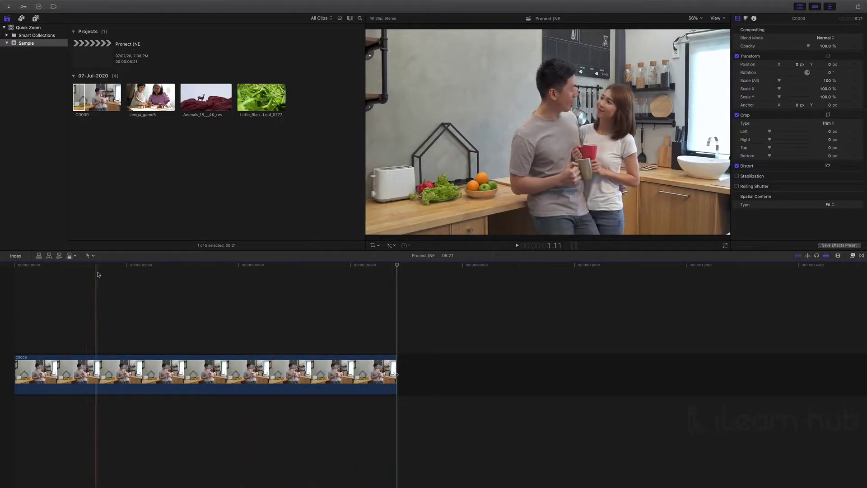
Apply a Ken Burns crop to C0009, swap its start and end frames, and shrink the end frame
left_click(156, 373)
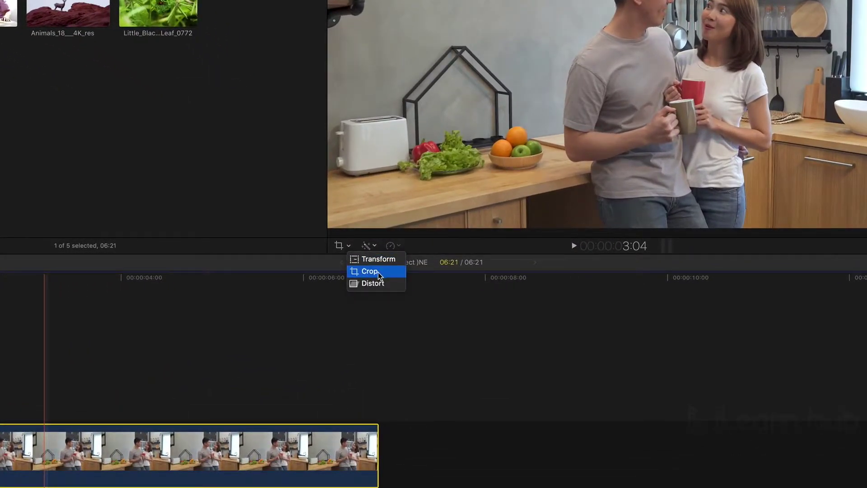
left_click(389, 276)
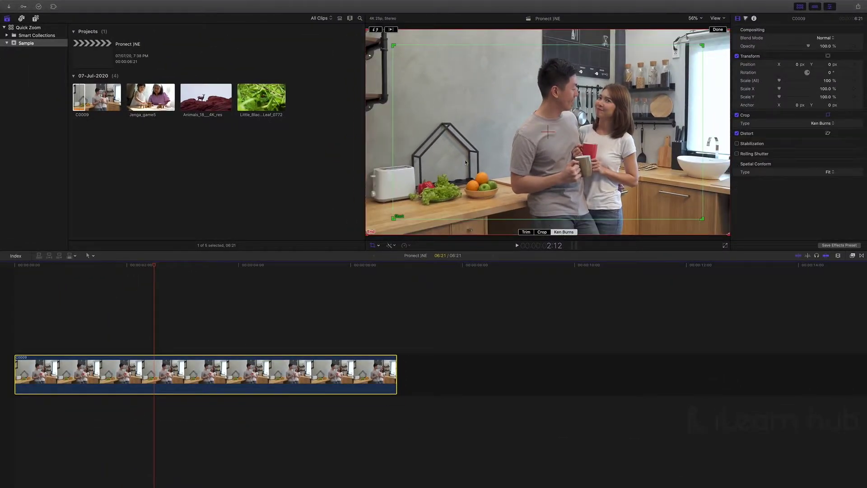
left_click(375, 30)
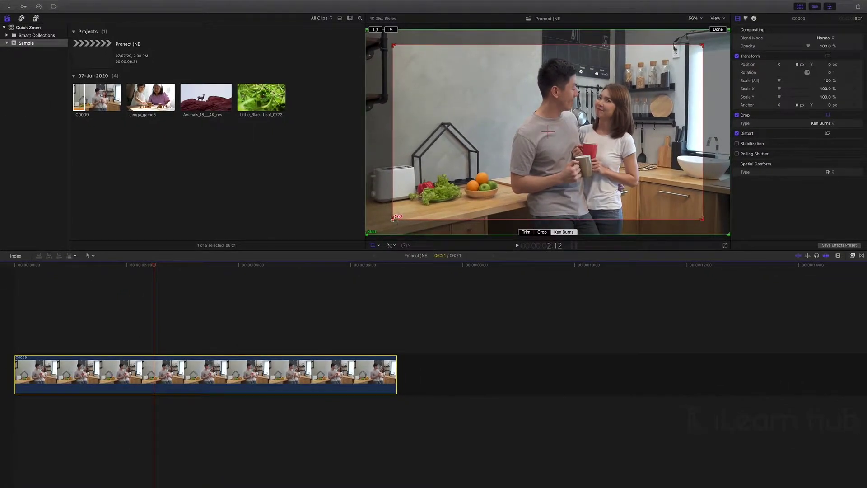
left_click_drag(392, 219, 520, 162)
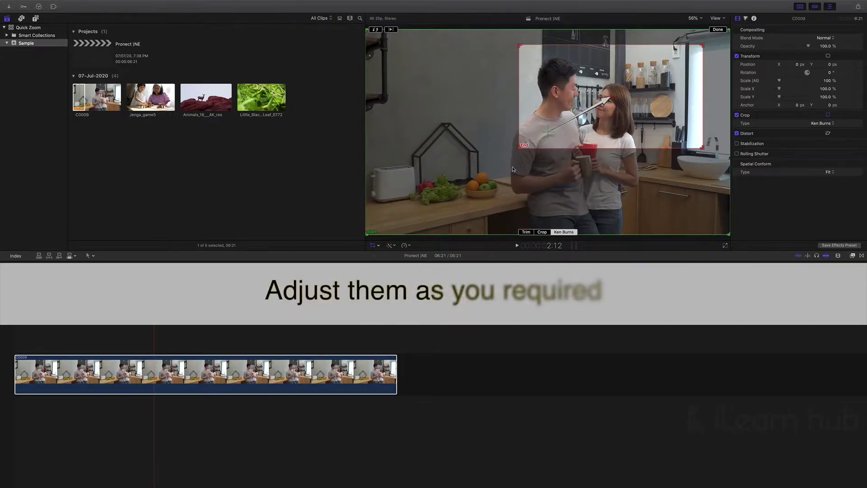
Move the Ken Burns end frame left and slightly up over the couple, then preview the move
left_click_drag(641, 94, 629, 94)
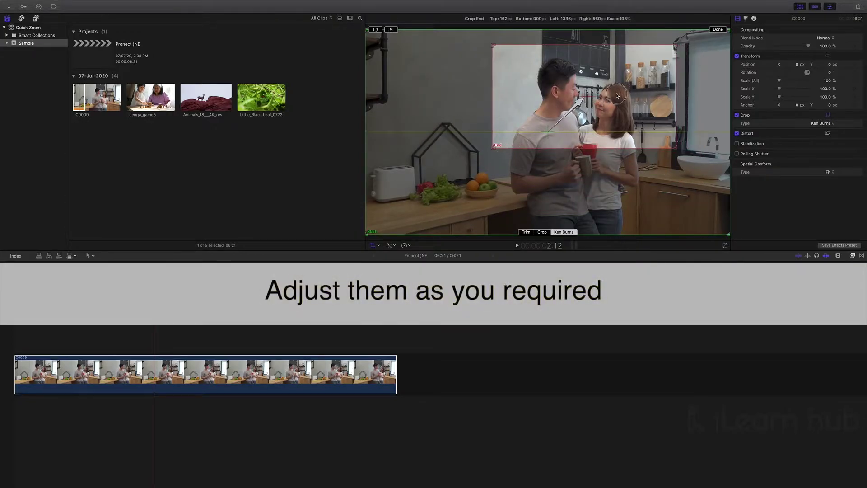
left_click_drag(616, 96, 617, 95)
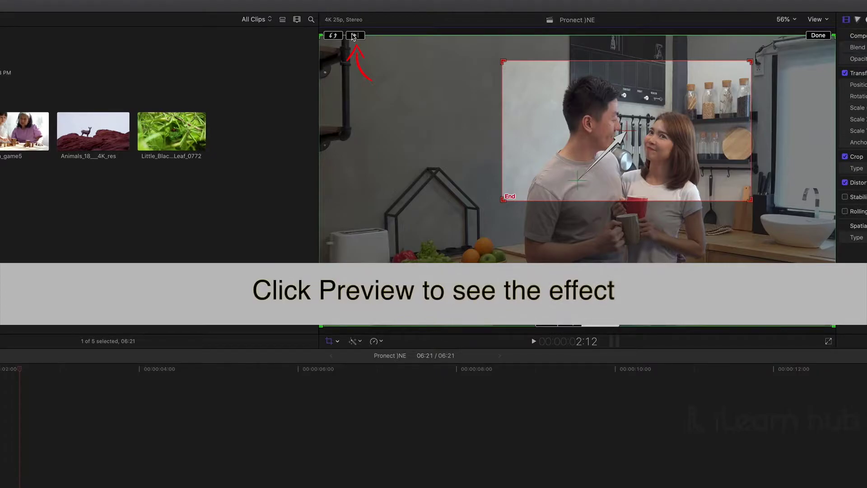
left_click(354, 35)
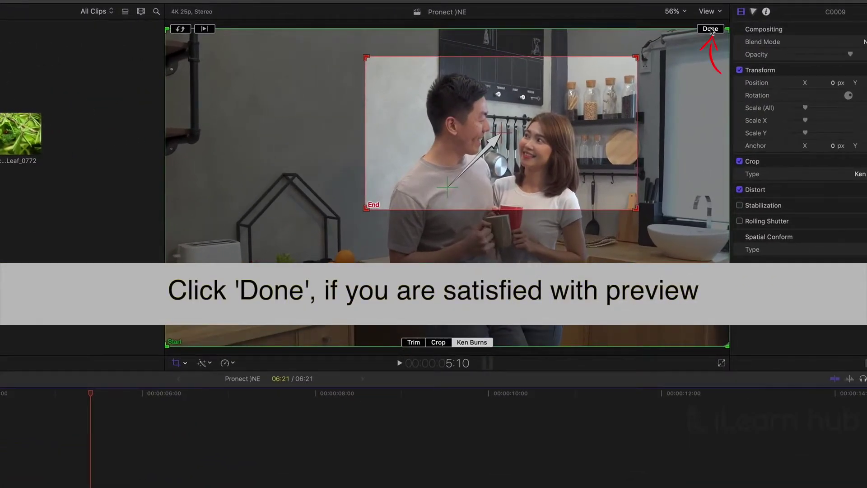
Confirm the Ken Burns push-in and play the project from the beginning
left_click(710, 29)
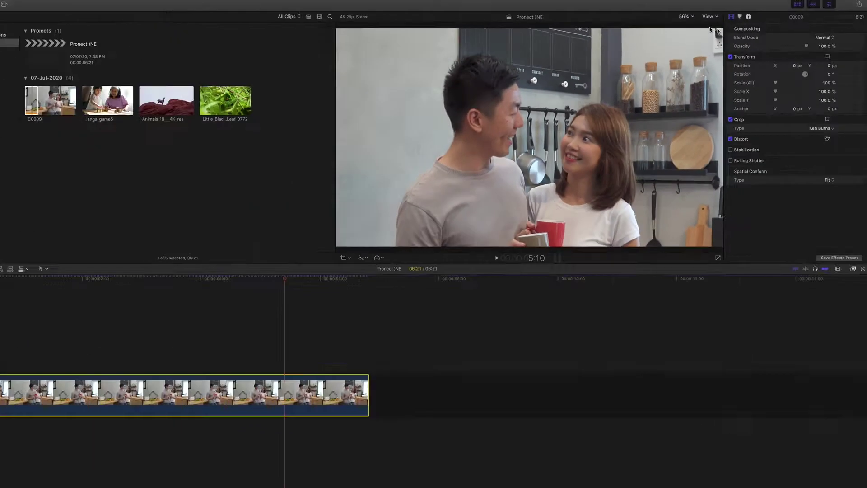
key("Home")
key("space")
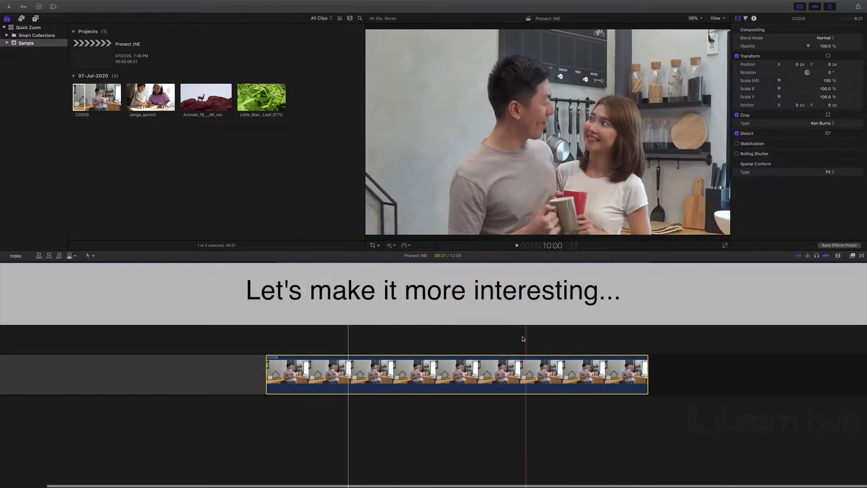
right_click(477, 370)
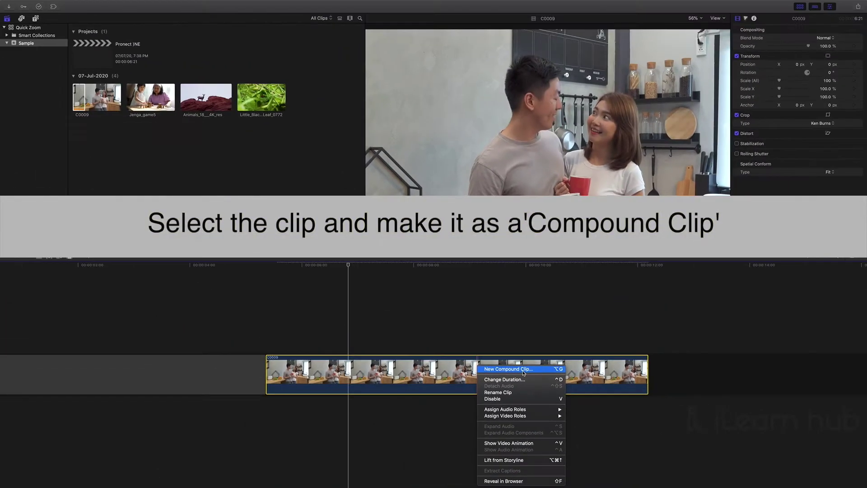
Turn C0009 into a new compound clip named Fast Zoom, then stop playback
left_click(471, 334)
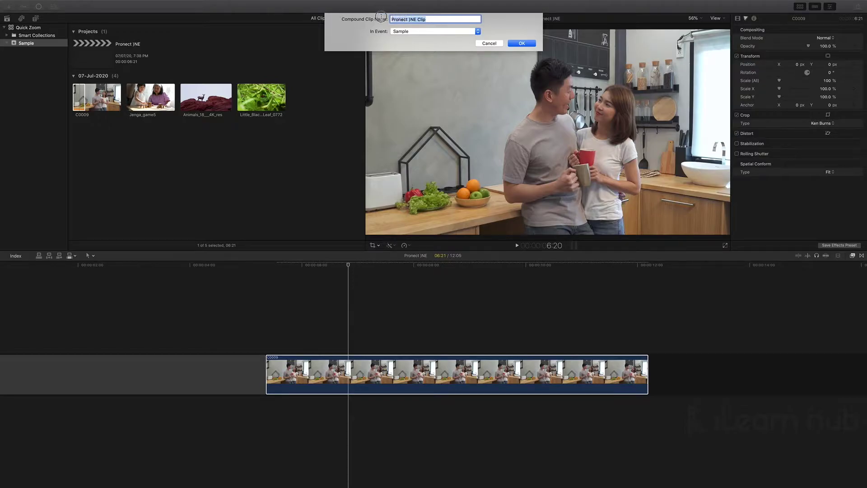
type("Fast Zoom")
key("Return")
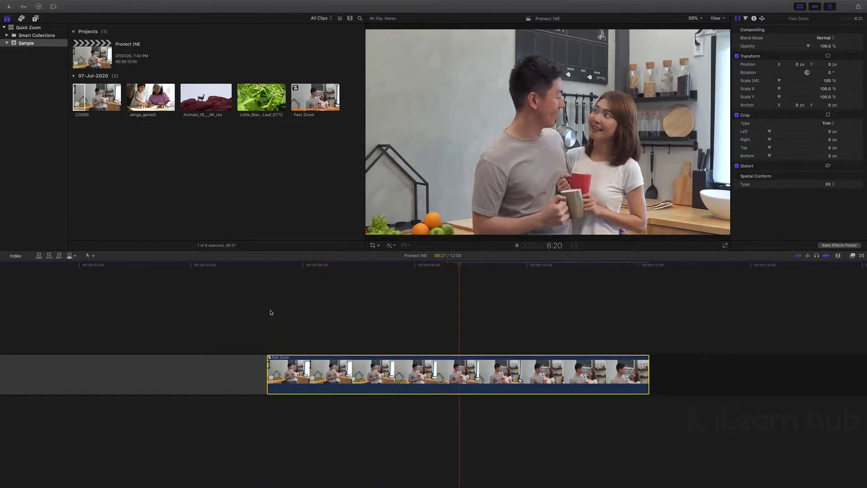
key("space")
Set Fast Zoom's retime speed to Normal (100%) and park the playhead at 6:14
mouse_move(512, 268)
left_mouse_down()
mouse_move(332, 266)
mouse_move(359, 266)
left_mouse_up()
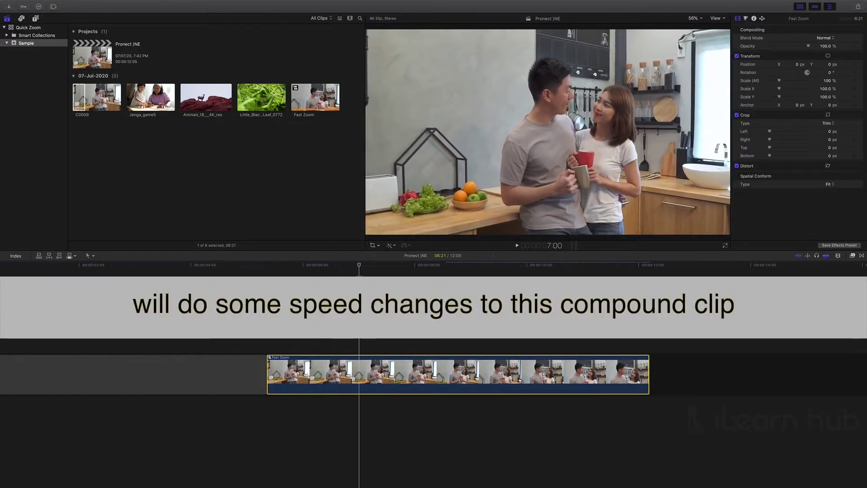
mouse_move(359, 266)
left_mouse_down()
mouse_move(275, 277)
mouse_move(269, 286)
left_mouse_up()
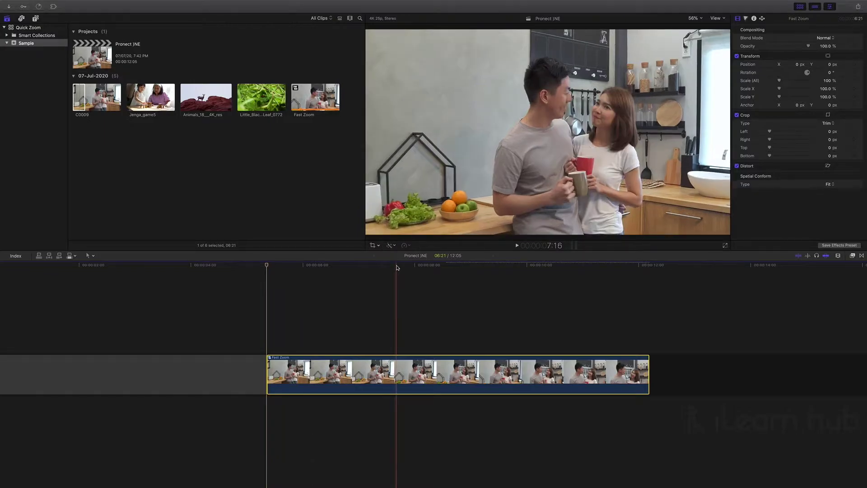
left_click(410, 246)
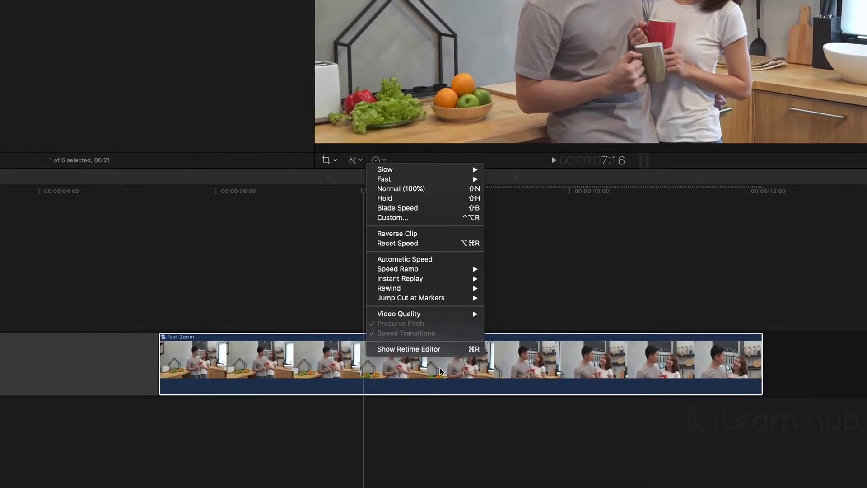
left_click(442, 350)
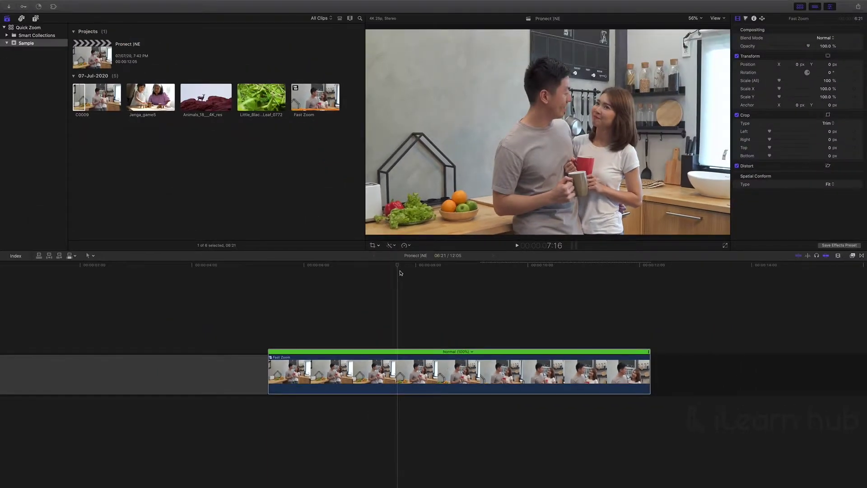
left_click_drag(400, 273, 272, 307)
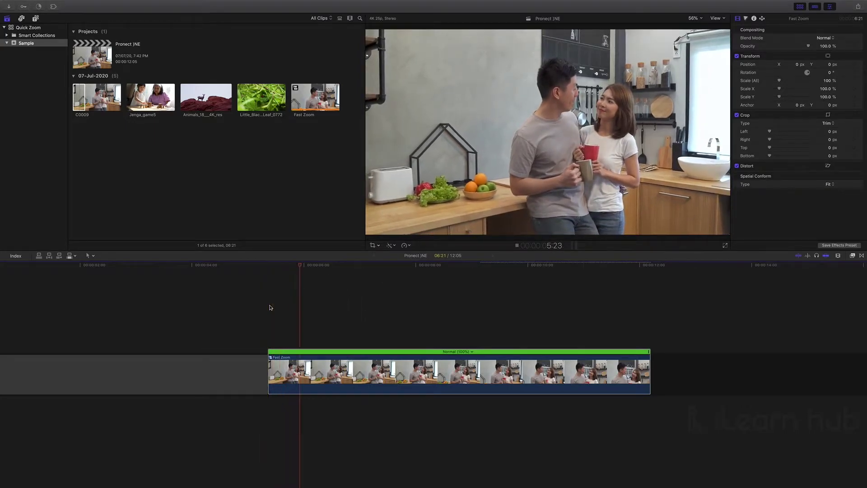
key("space")
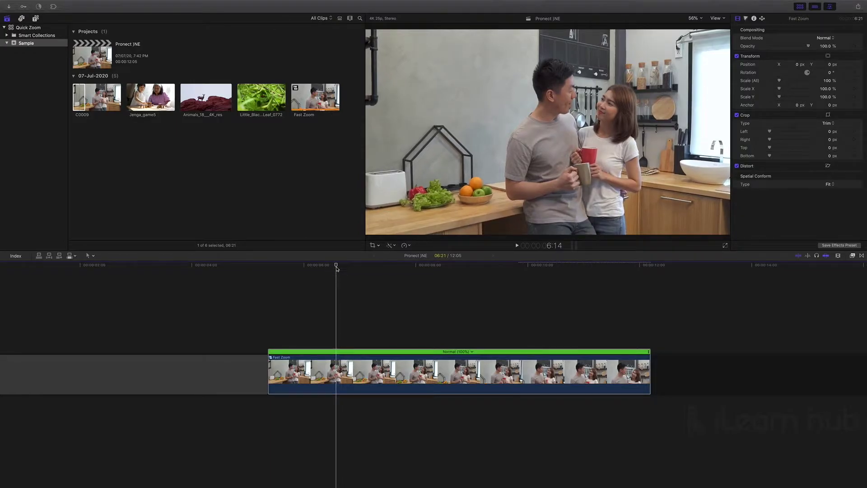
left_click(409, 246)
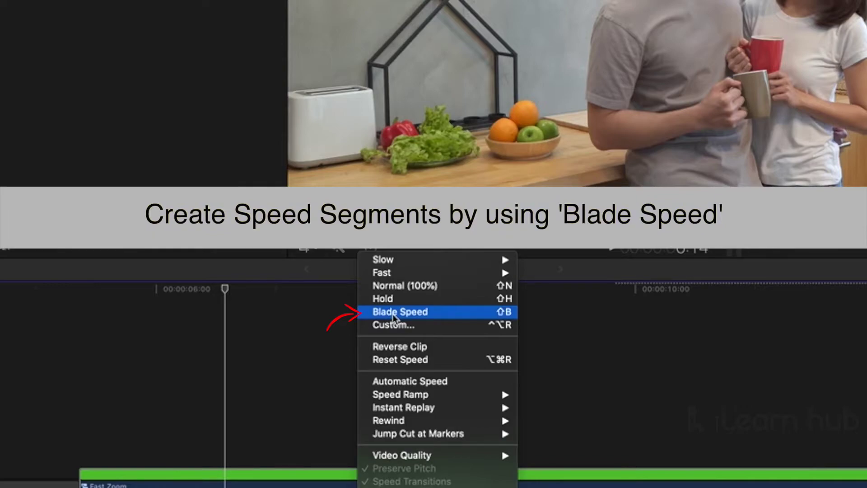
Blade the speed at 6:14 and 10:13, leaving a 04:11 middle speed segment
left_click(393, 316)
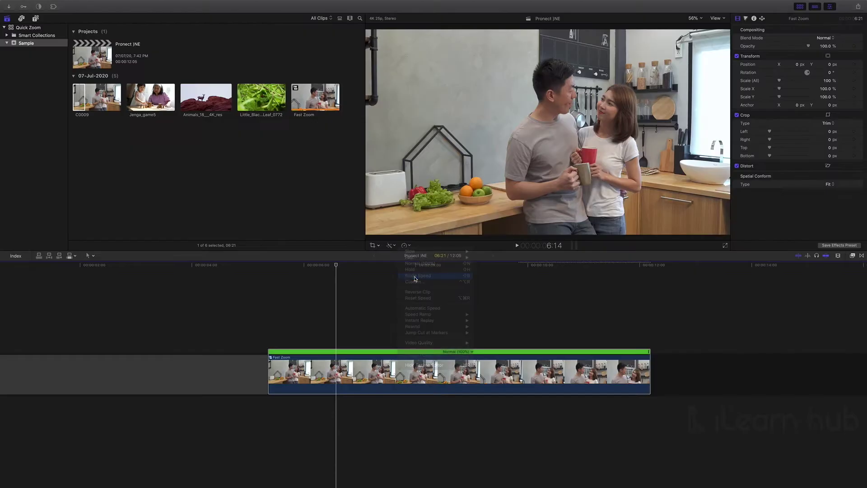
key("space")
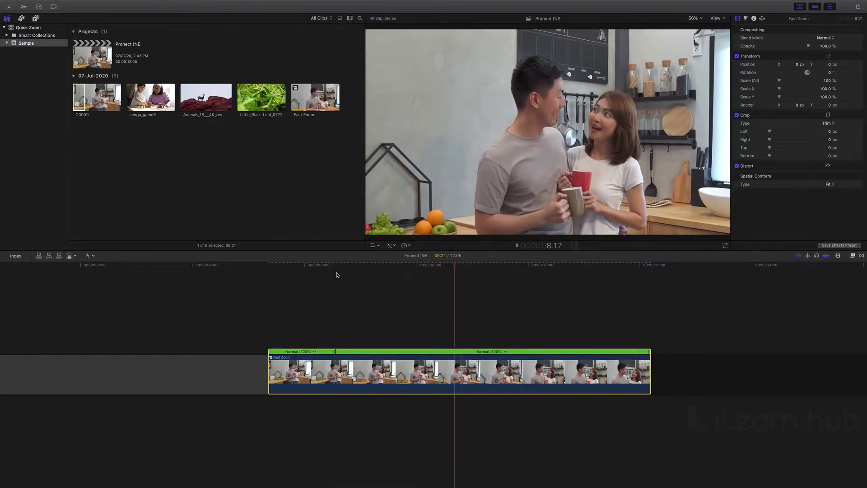
key("space")
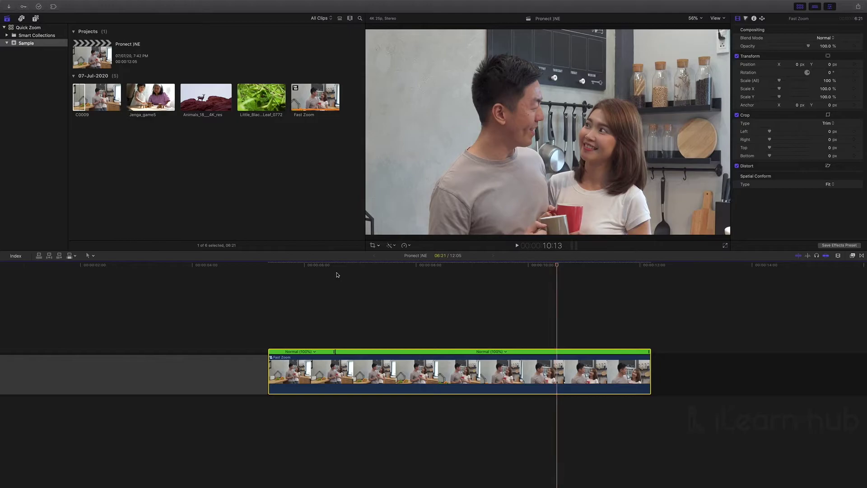
key("space")
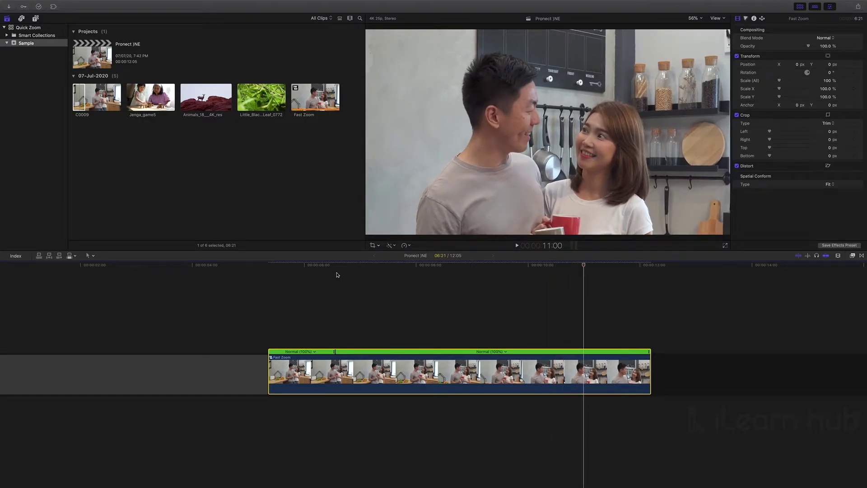
left_click(409, 245)
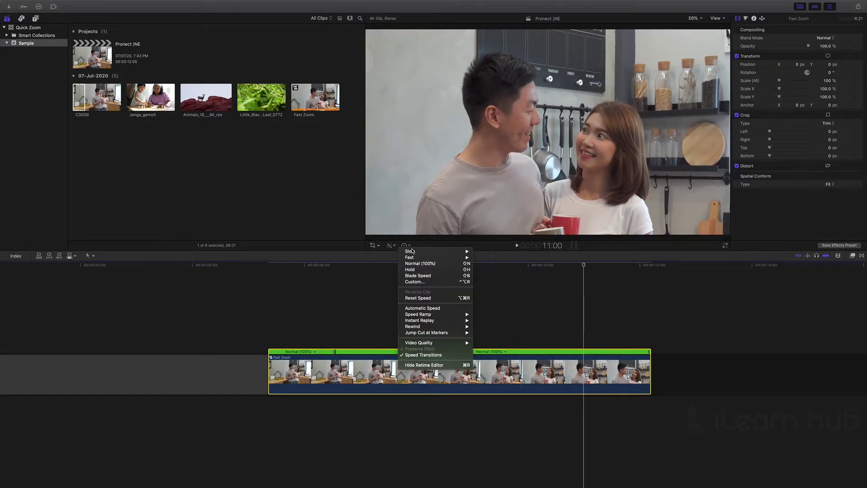
left_click(437, 277)
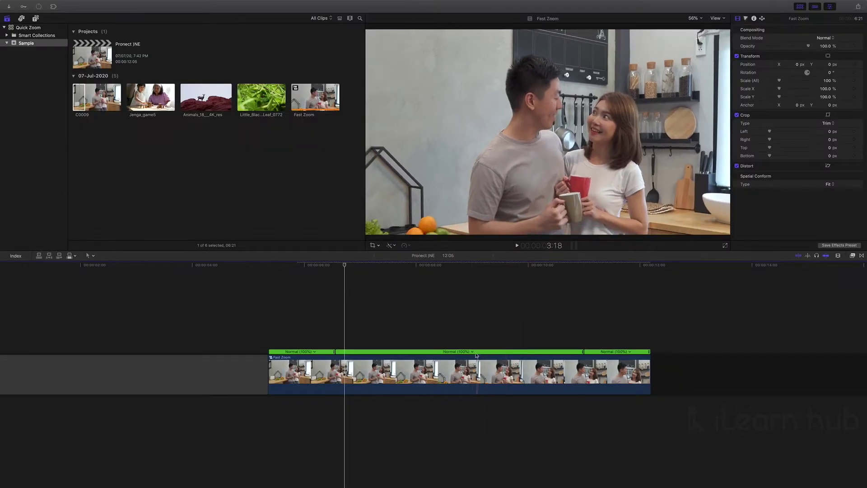
left_click(472, 352)
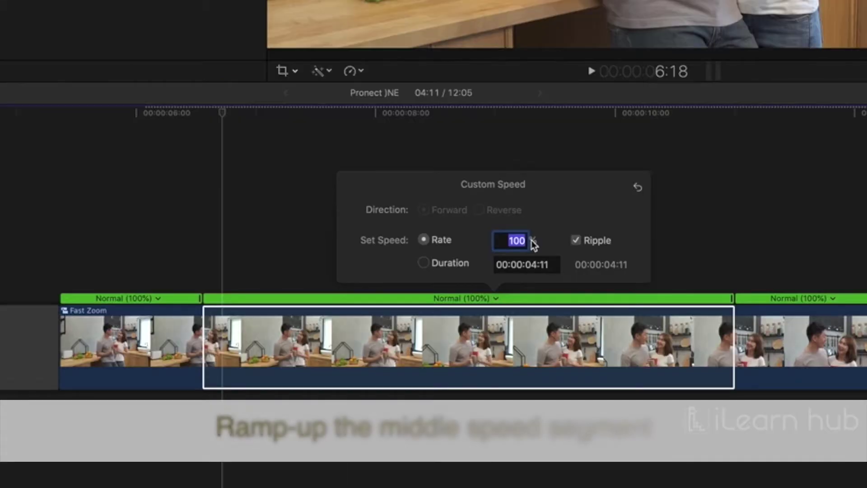
Set the middle speed segment to a 3000% custom rate, shortening the project to 07:22
type("30")
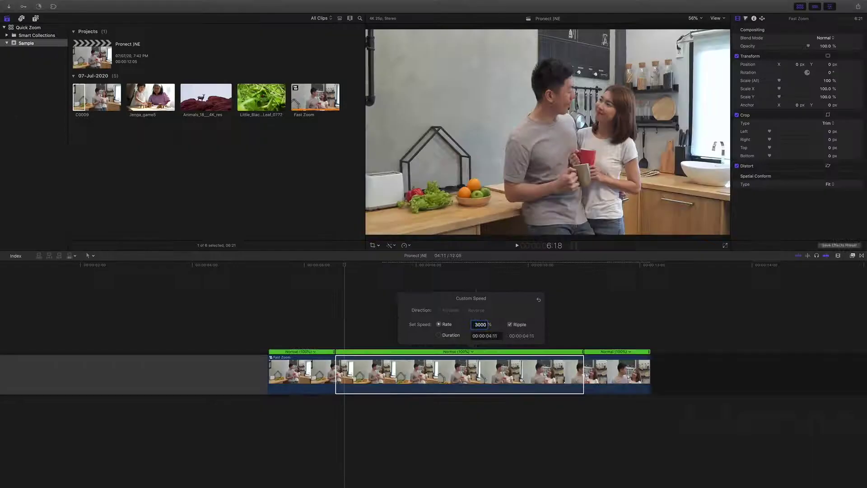
key("Return")
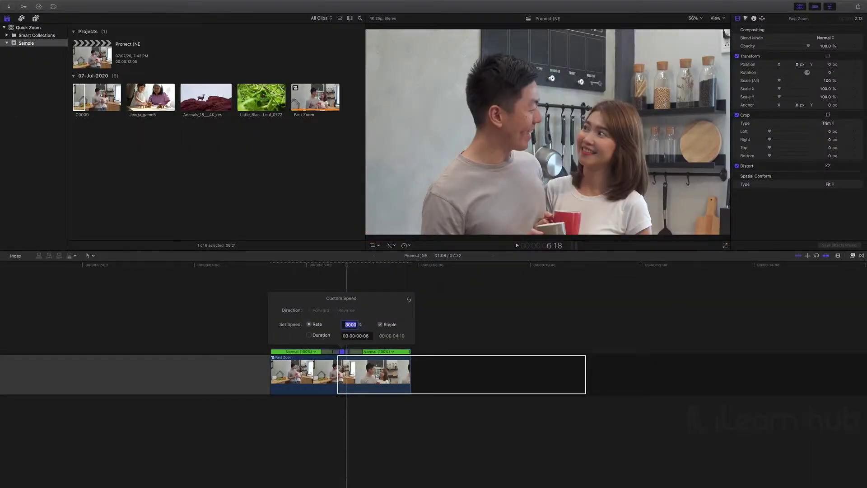
left_click(334, 425)
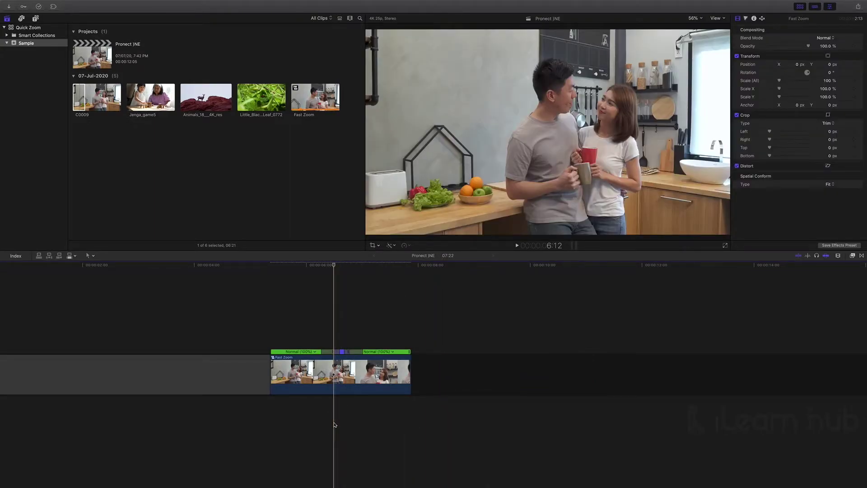
key("super+equal")
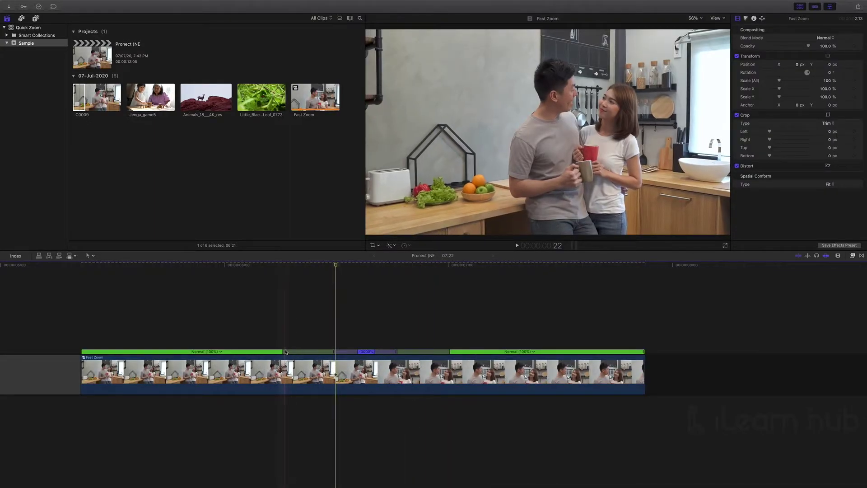
Drag the speed transition handles around the 3000% segment so normal speed resumes sooner
left_click_drag(290, 351, 327, 351)
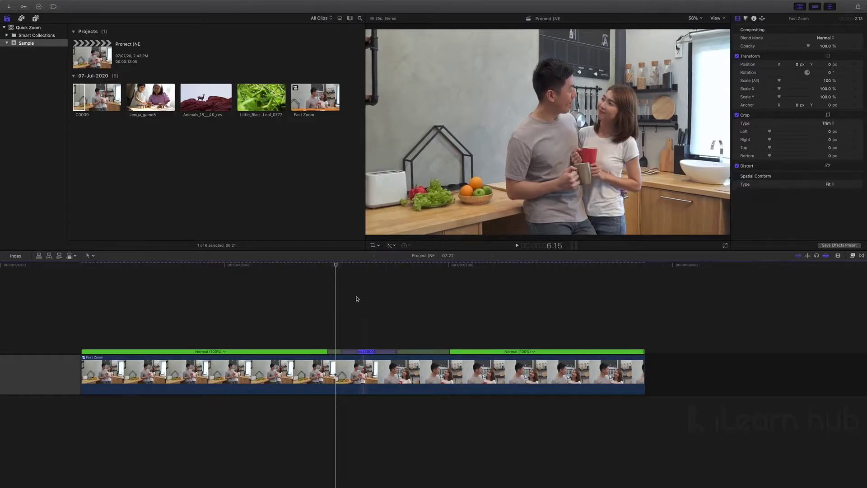
left_click(181, 270)
left_click_drag(356, 351, 377, 351)
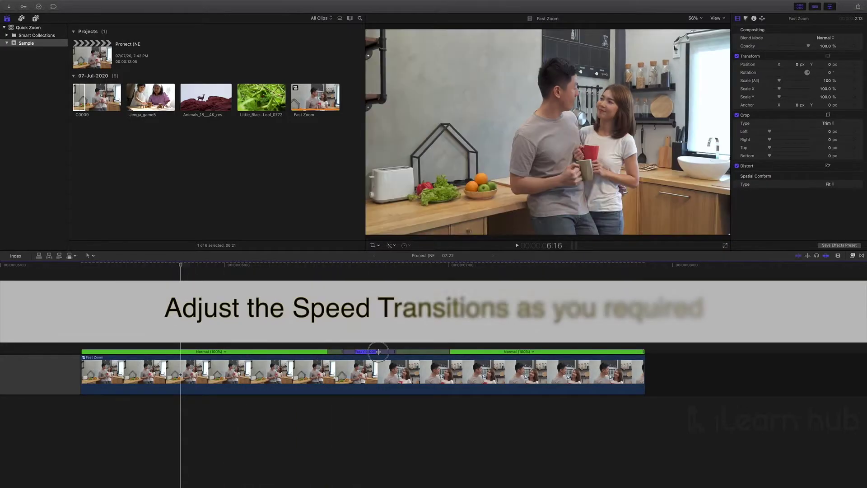
left_click_drag(449, 351, 400, 353)
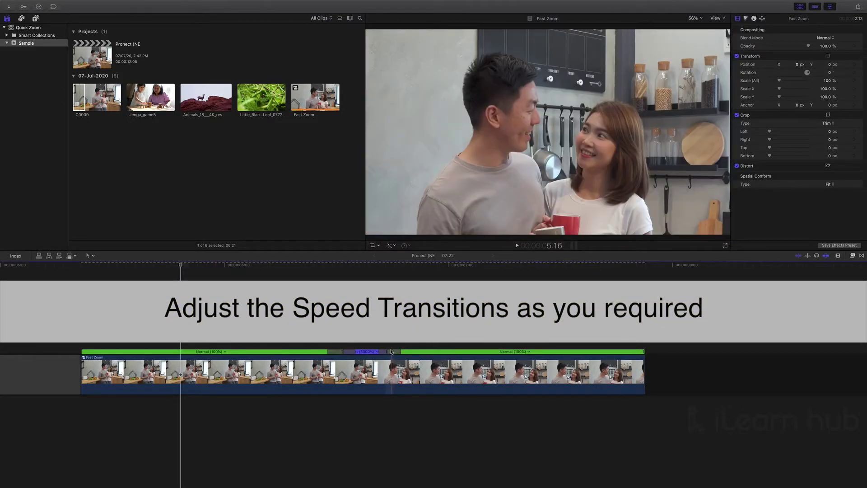
key("super+equal")
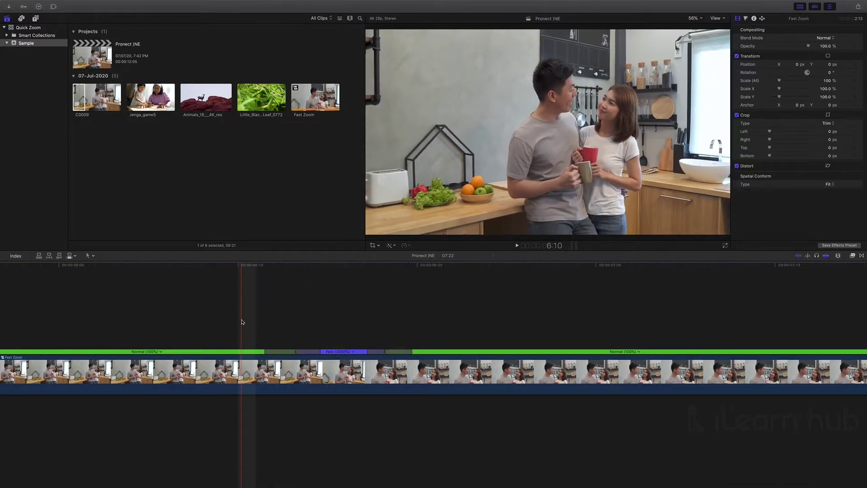
key("super+minus")
key("super+minus")
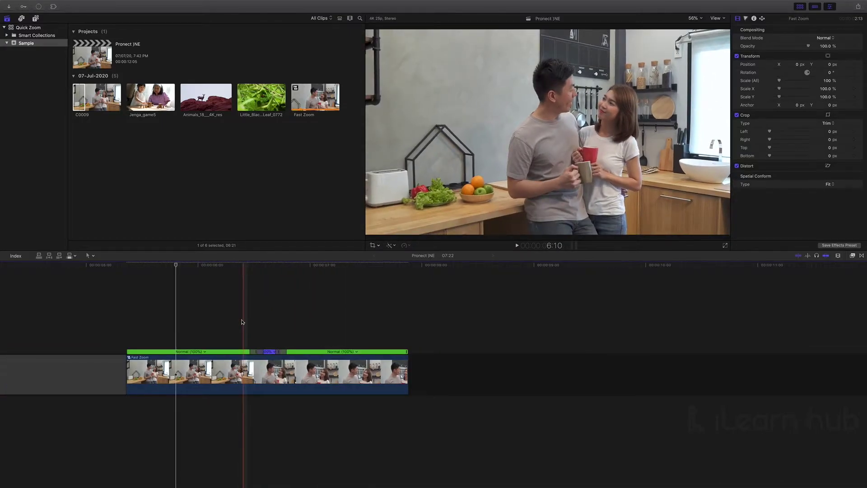
scroll(142, 313, "left", 3)
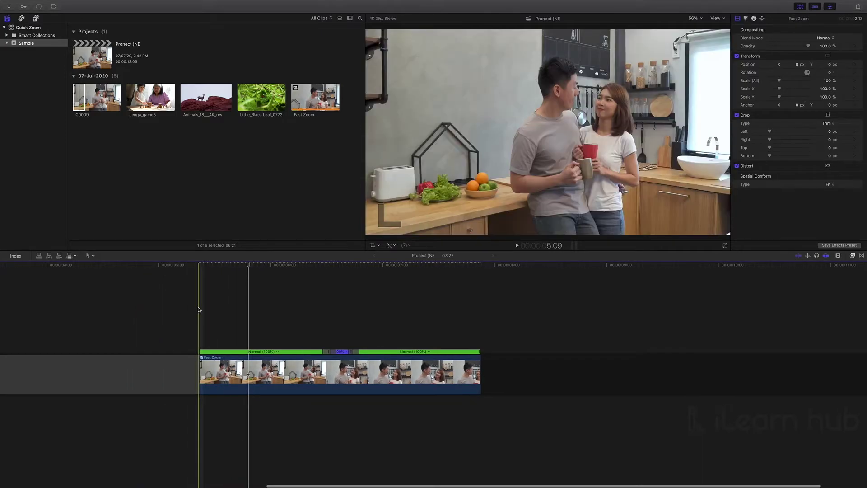
key("space")
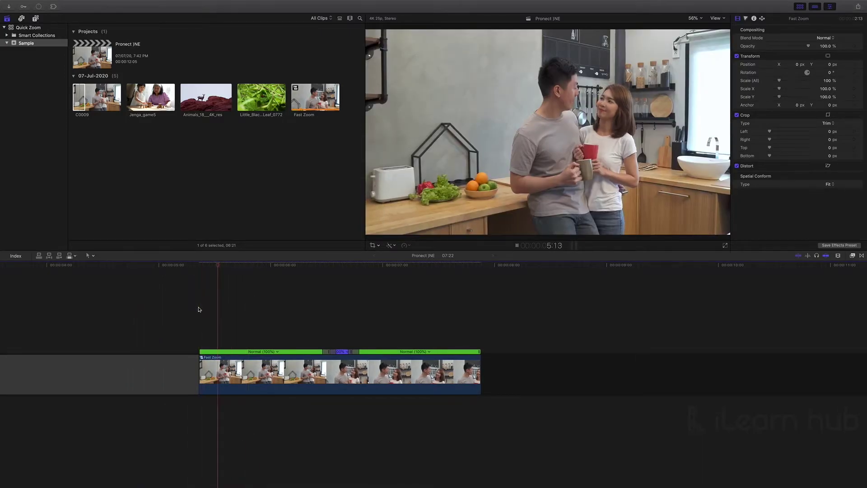
key("space")
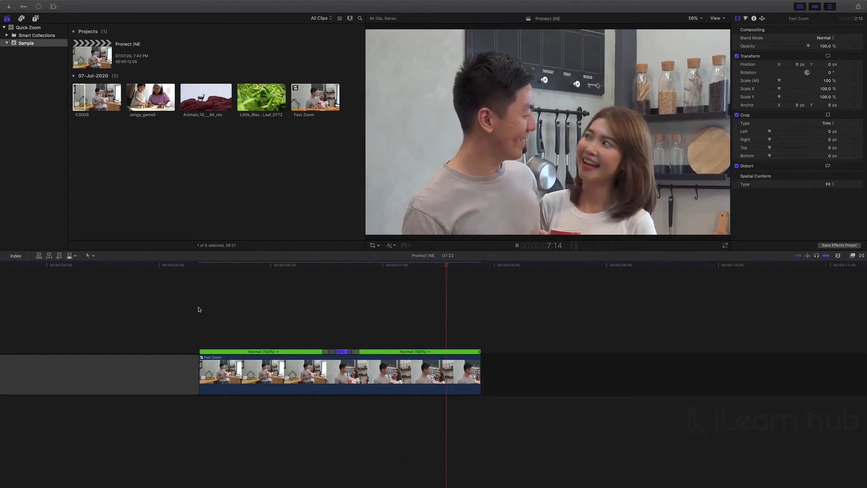
key("super+equal")
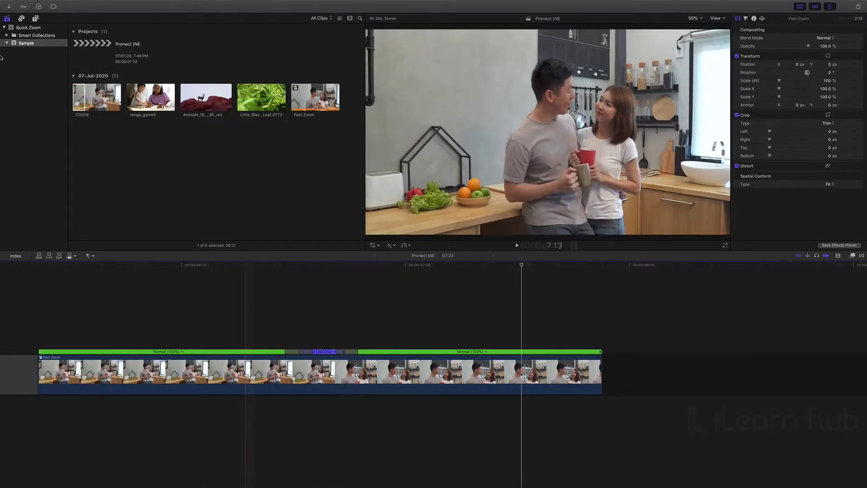
Add a Moderate Motion Blur title above Fast Zoom and trim its end to the fast ramp
left_click(35, 18)
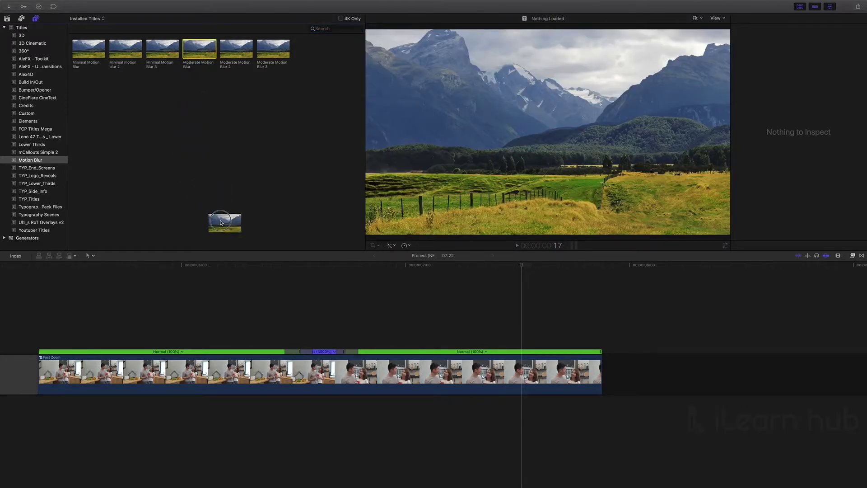
left_click_drag(217, 218, 290, 305)
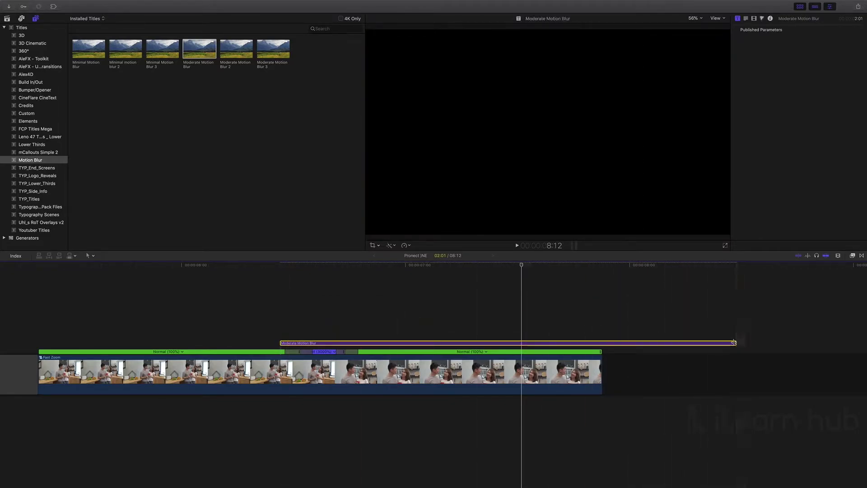
left_click_drag(734, 342, 452, 340)
left_click_drag(330, 335, 360, 336)
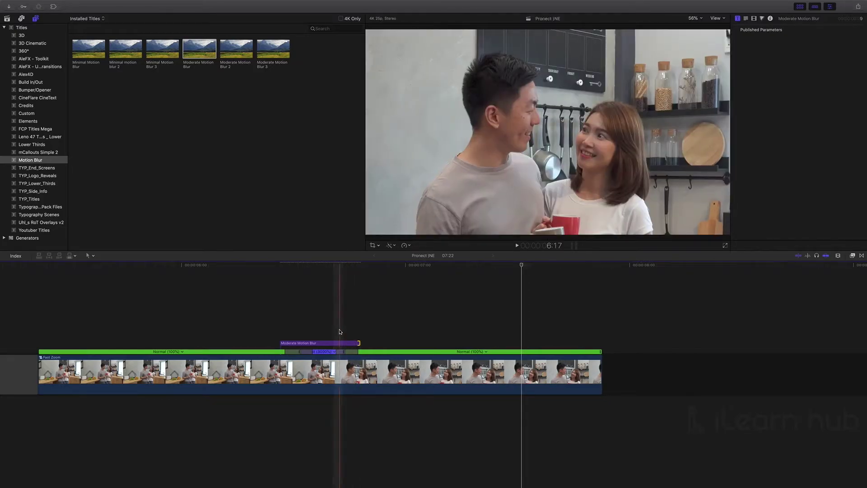
left_click(329, 342)
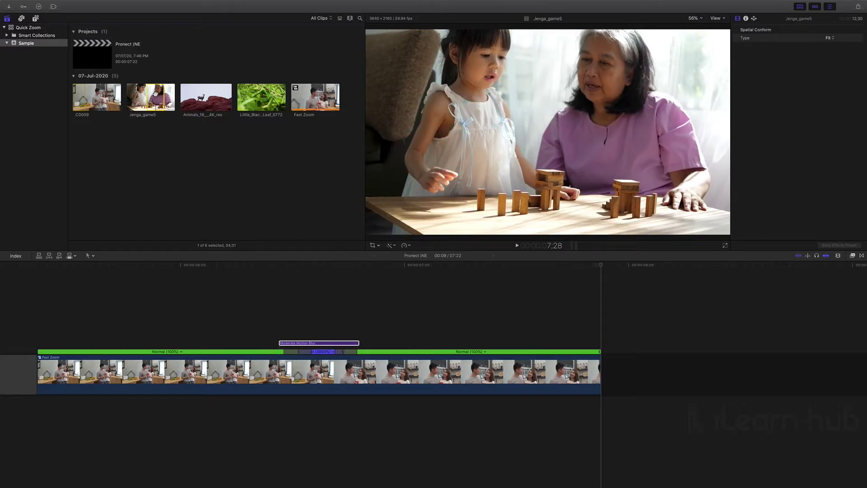
Append Jenga_game5 after the Fast Zoom clip, extending the project to 12:10
key("e")
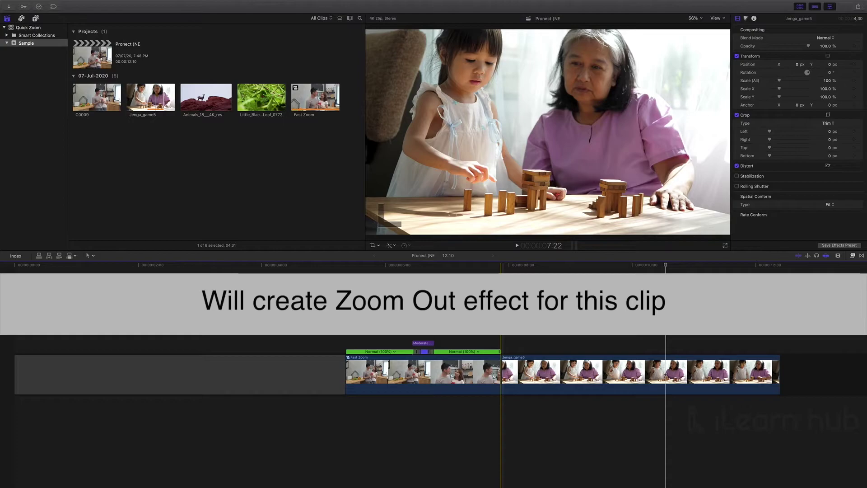
Give Jenga_game5 a Ken Burns crop whose start frame is tight on the wooden blocks, and preview it
scroll(387, 306, "right", 10)
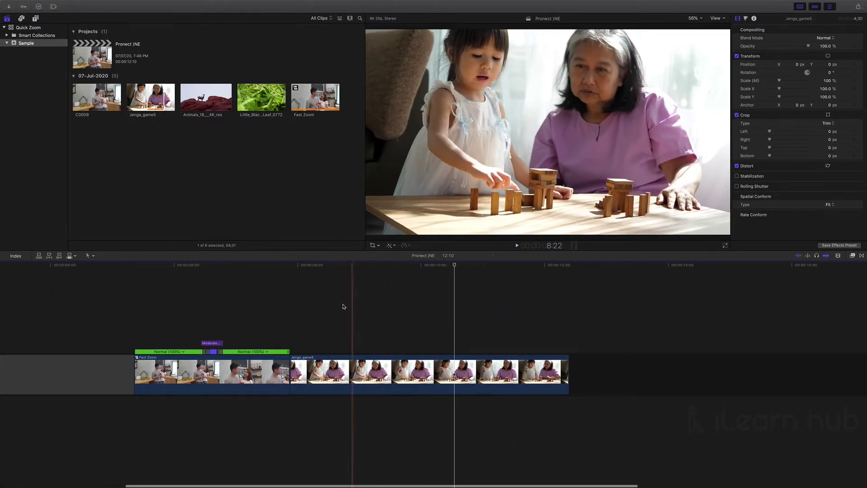
left_click(295, 373)
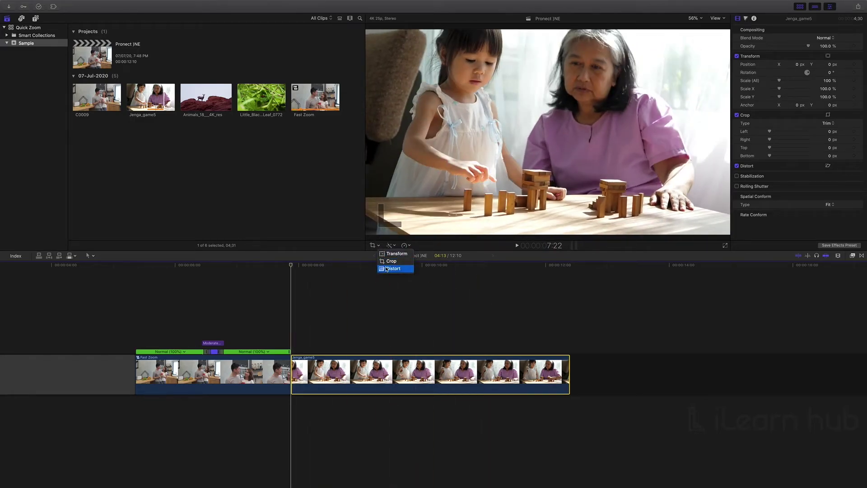
left_click(570, 232)
left_click_drag(441, 222, 475, 205)
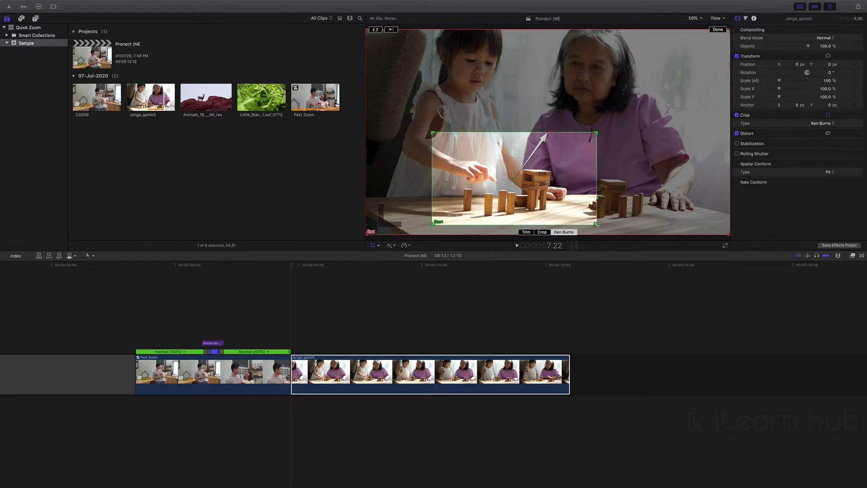
left_click(721, 30)
key("space")
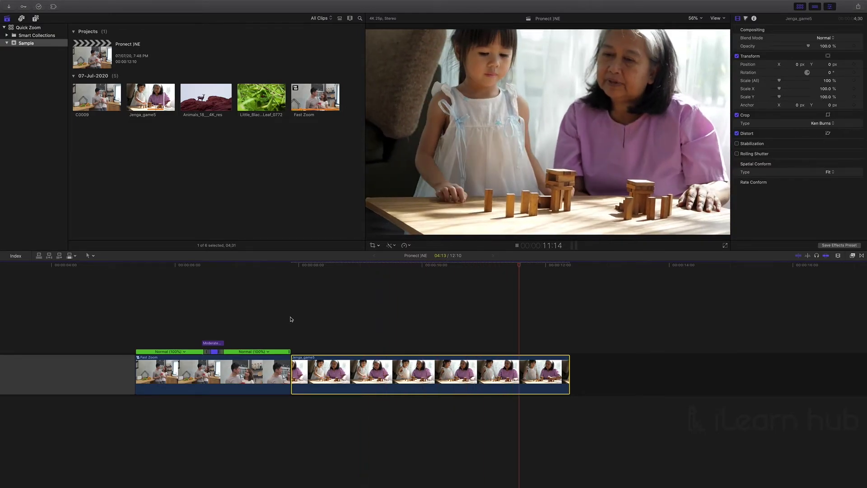
right_click(386, 370)
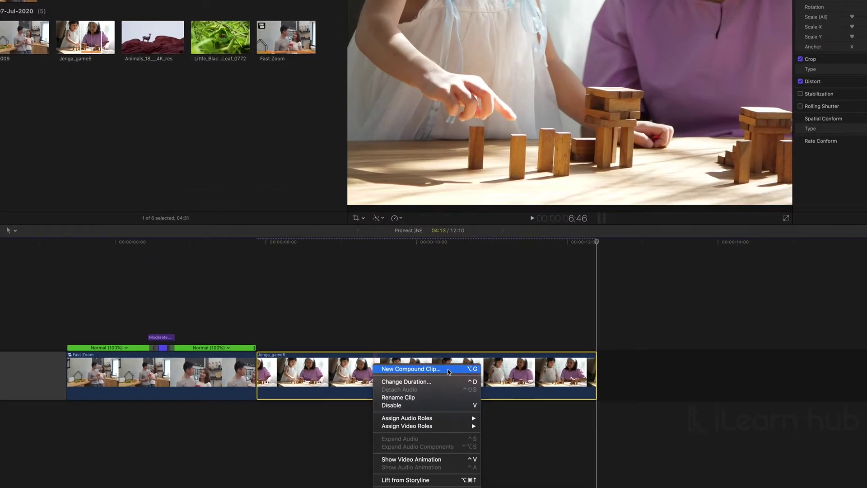
Turn Jenga_game5 into a compound clip named 'Fast zoom 2' and play it back
left_click(448, 370)
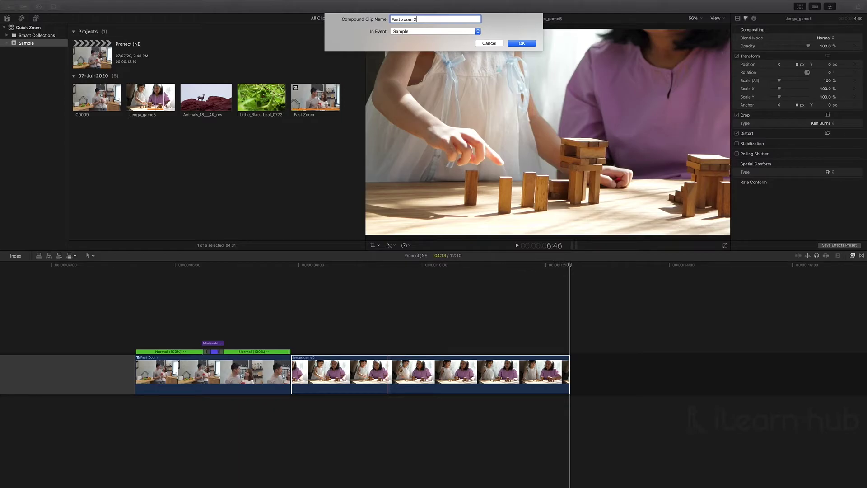
key("Return")
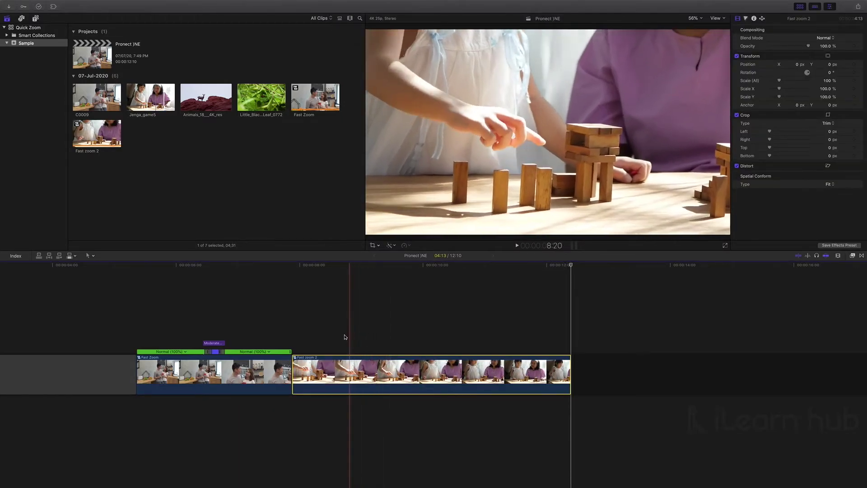
key("space")
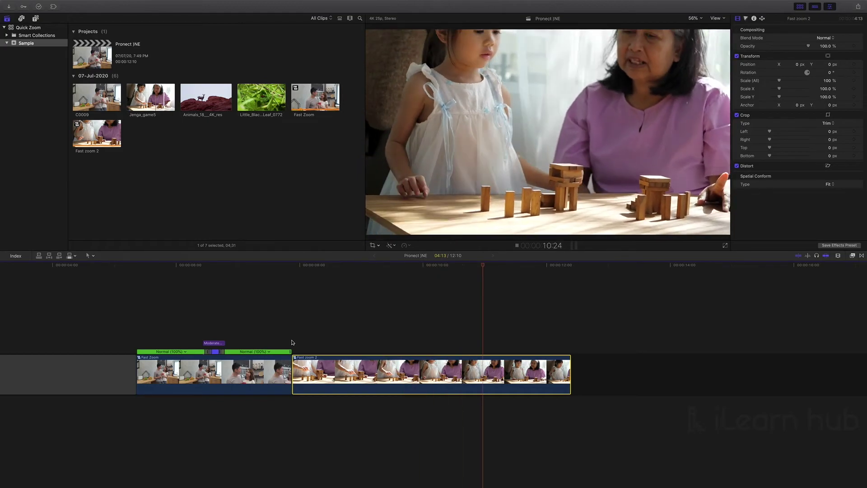
key("space")
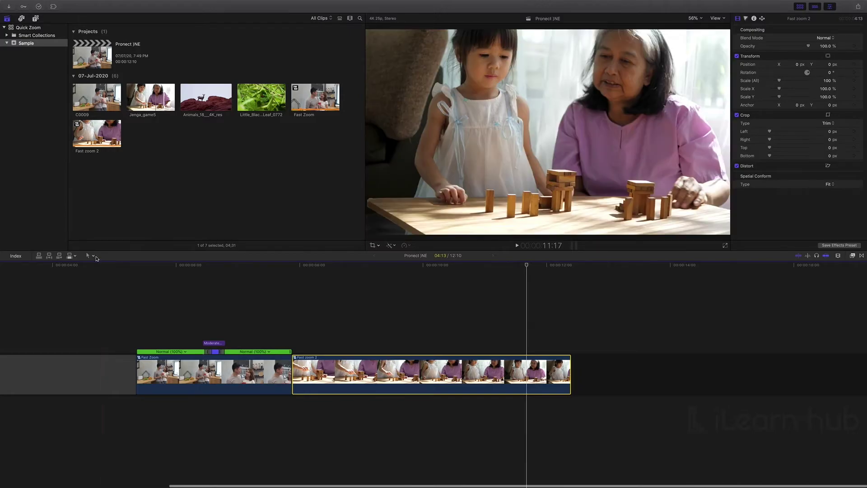
Mark a 03:00 range across the middle of Fast zoom 2 with the Range Selection tool
left_click(91, 256)
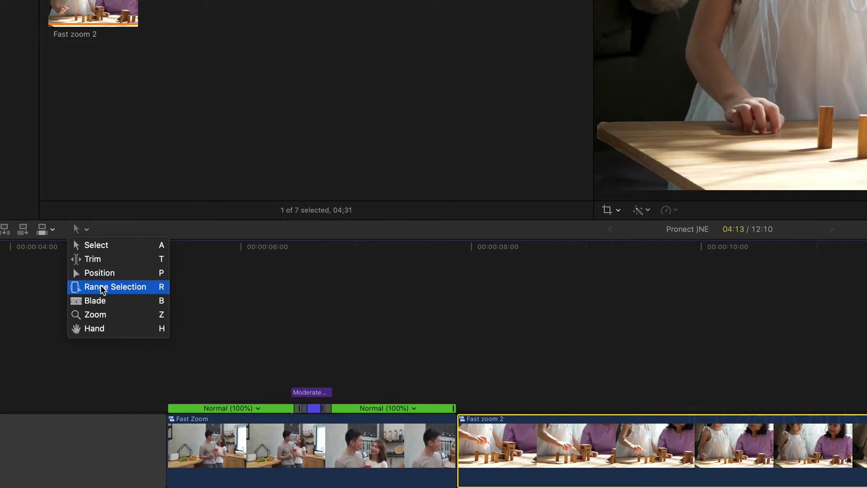
left_click(102, 287)
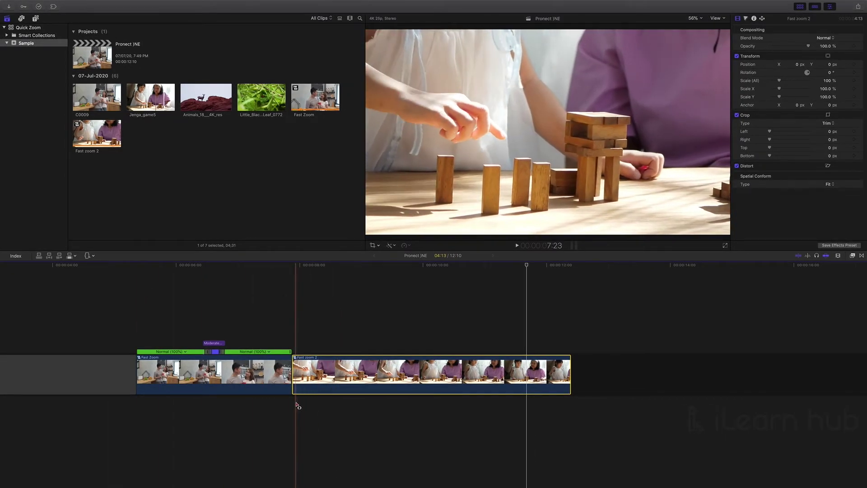
left_click(341, 374)
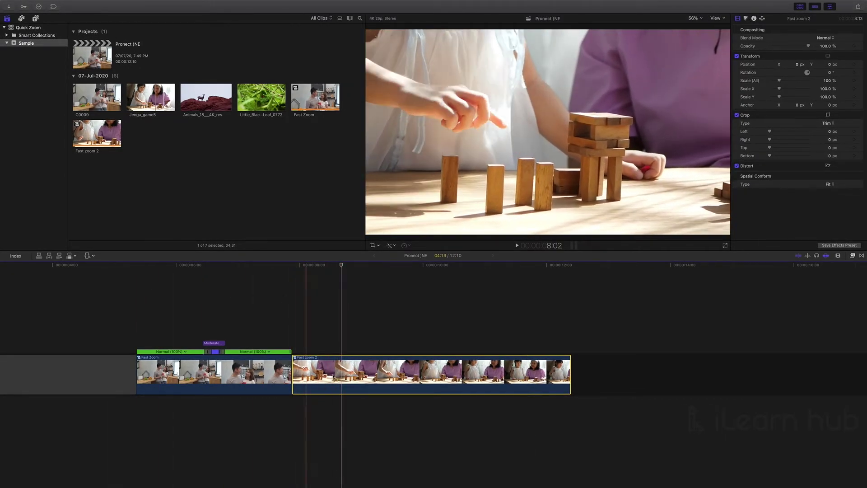
left_click_drag(341, 373, 526, 377)
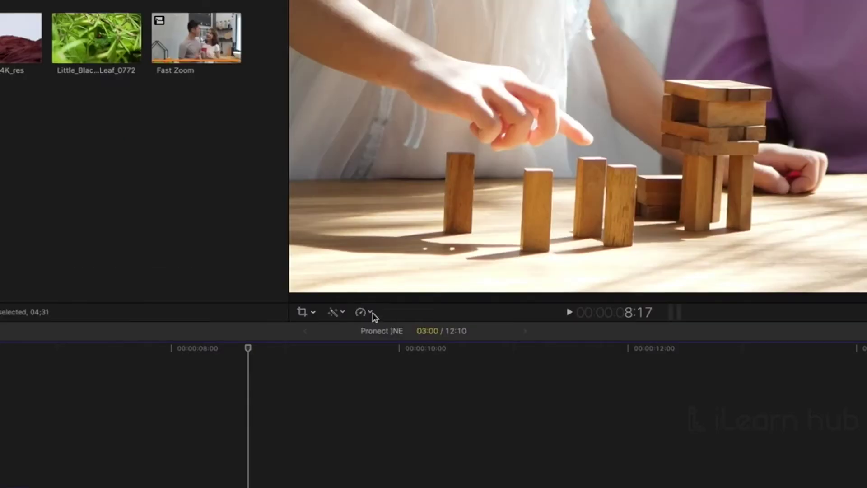
left_click(372, 313)
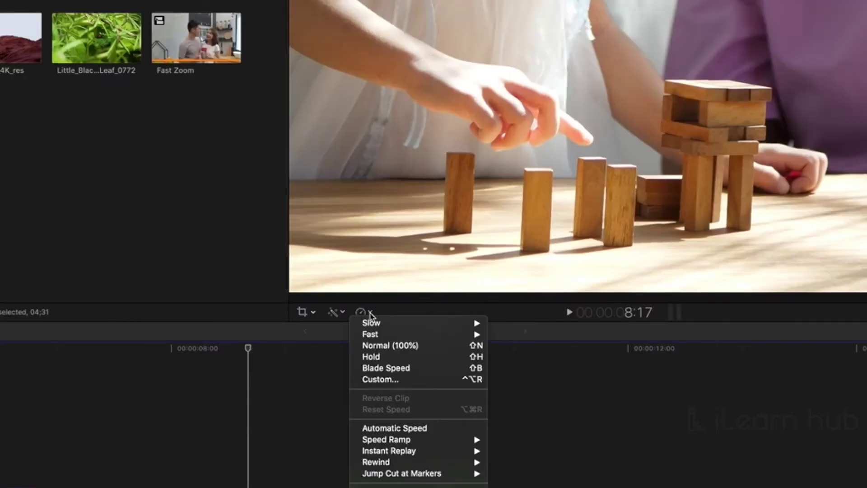
Set the marked range to a custom 3000% speed, shrinking it to 4 frames
mouse_move(377, 338)
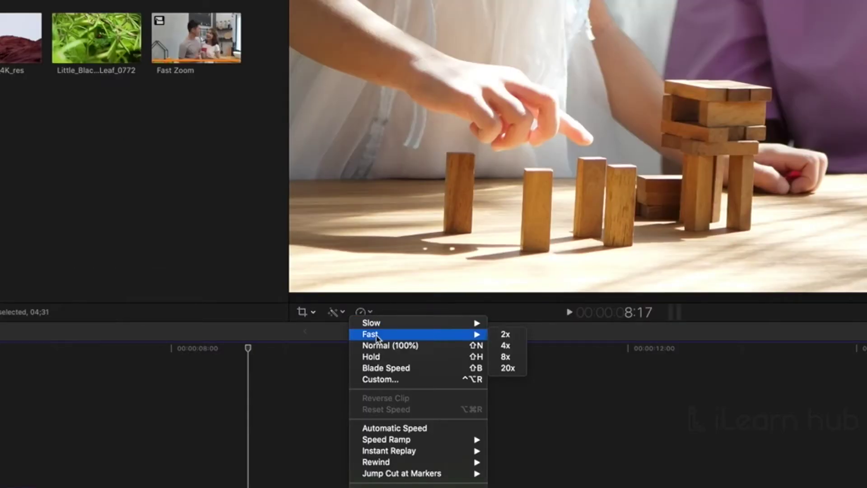
left_click(387, 380)
type("3000")
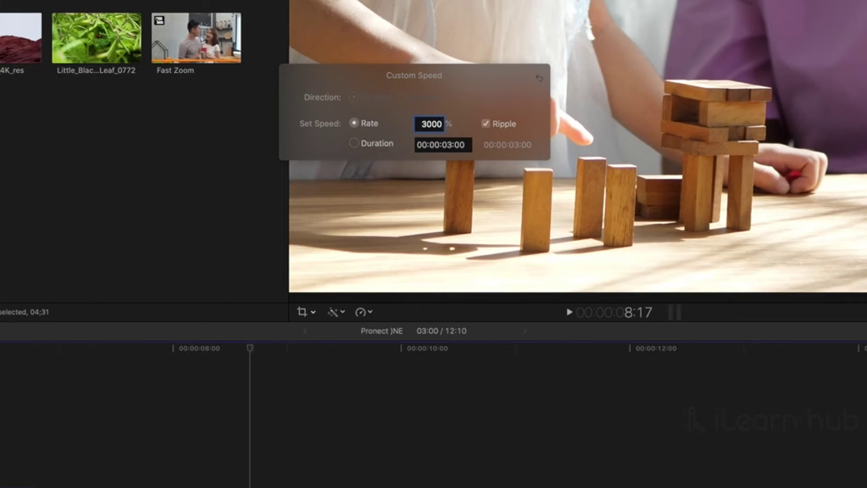
key("Return")
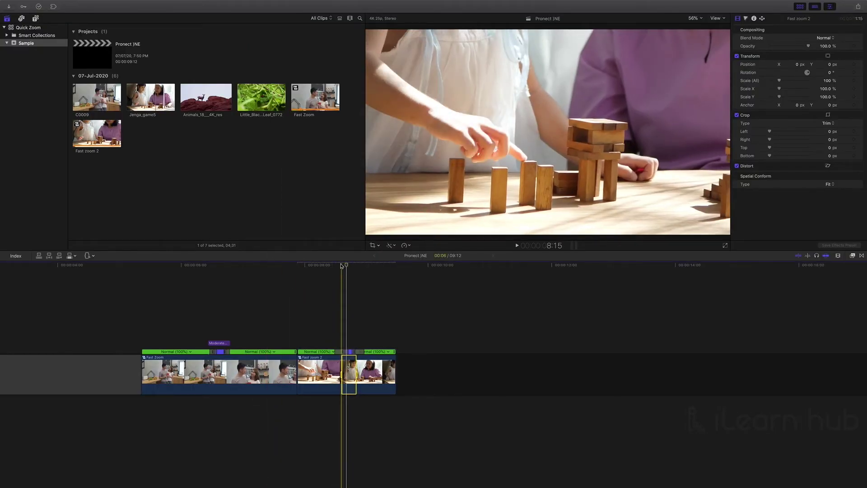
key("super+equal")
key("super+equal")
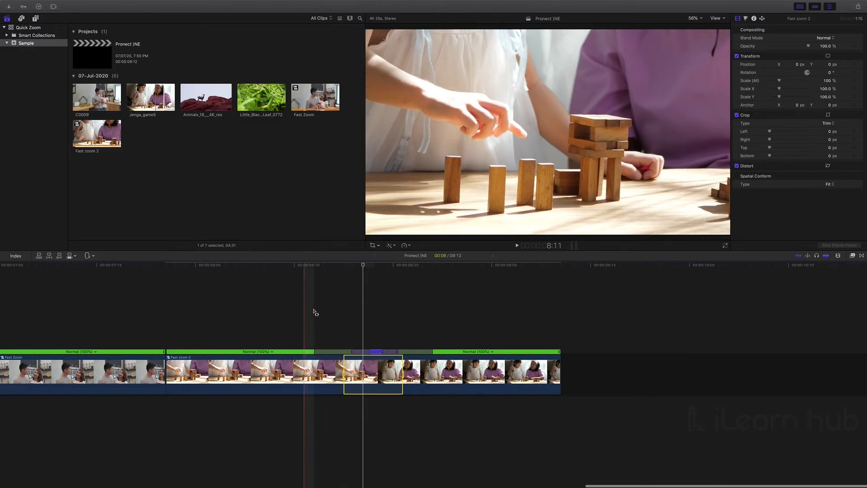
Play back the 3000% section, then show the Motion Blur titles collection
left_click(301, 319)
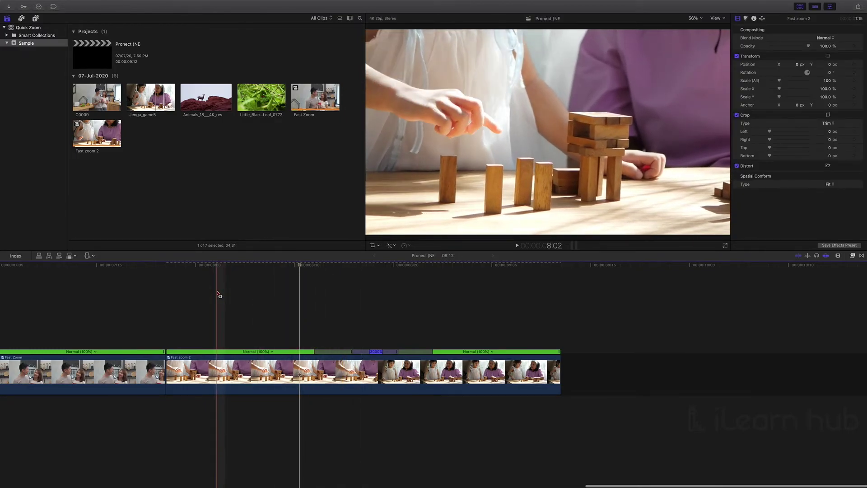
key("space")
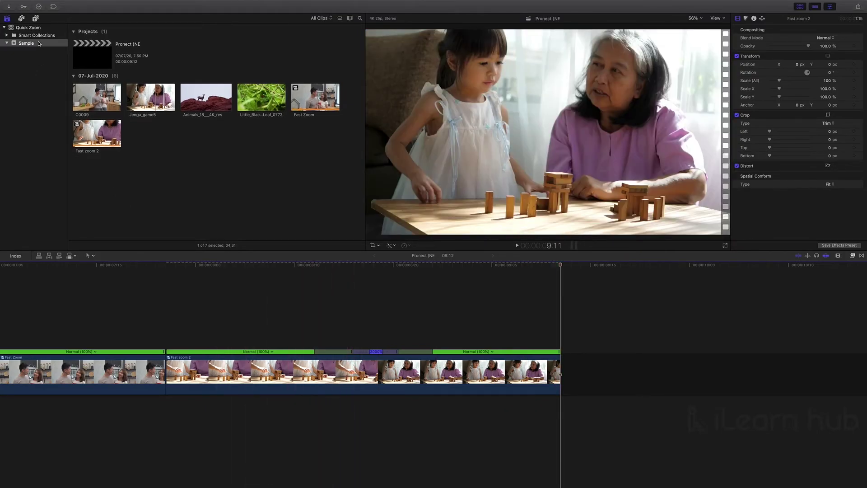
left_click(35, 19)
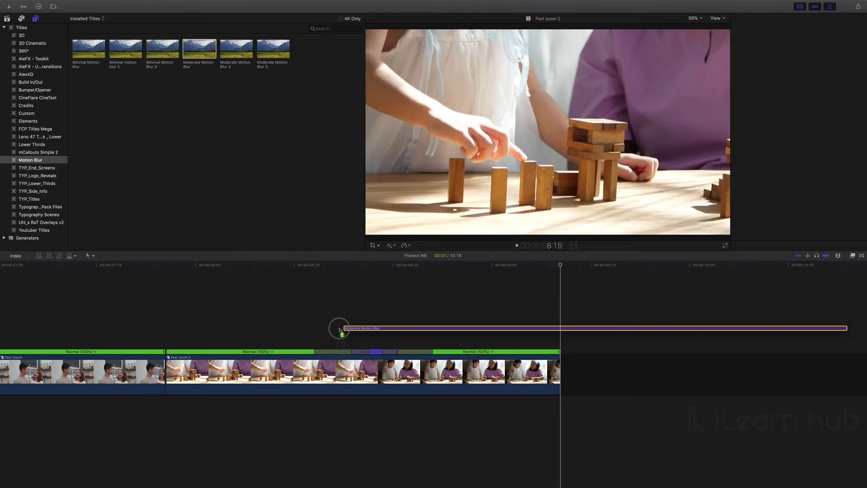
Place a Moderate Motion Blur title over the ramp, trimmed to its end, and play it full screen
left_click_drag(414, 329, 316, 330)
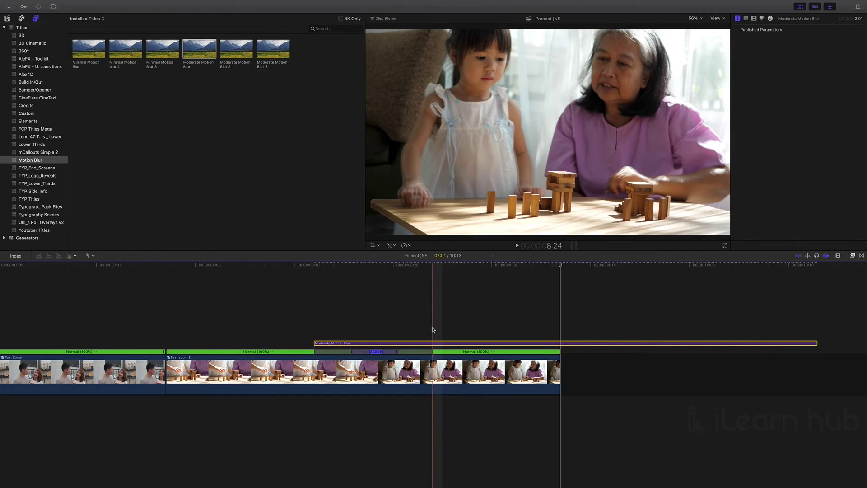
key("alt+bracketright")
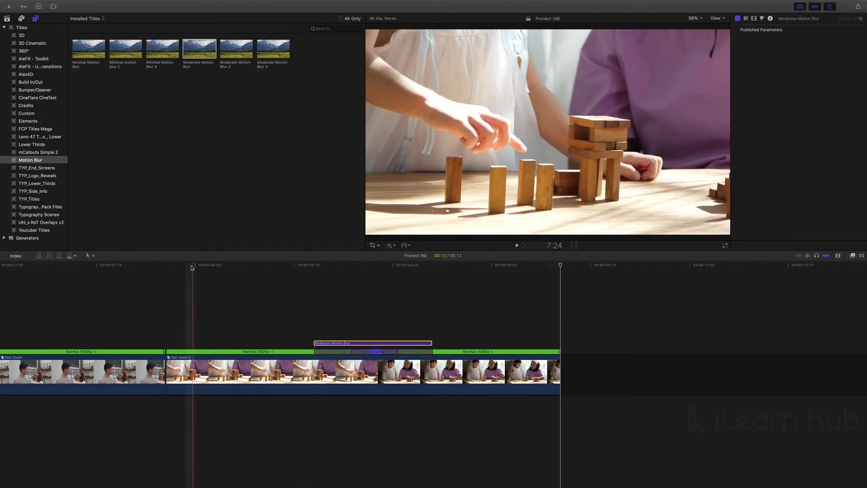
key("space")
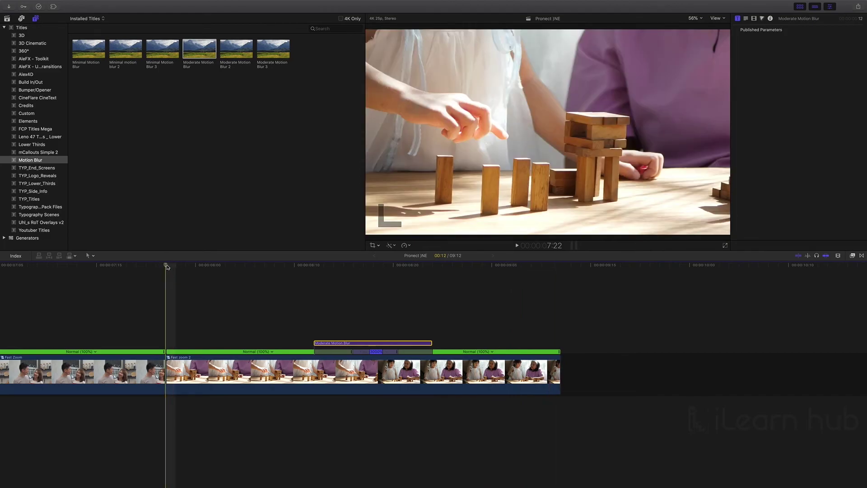
left_click(724, 246)
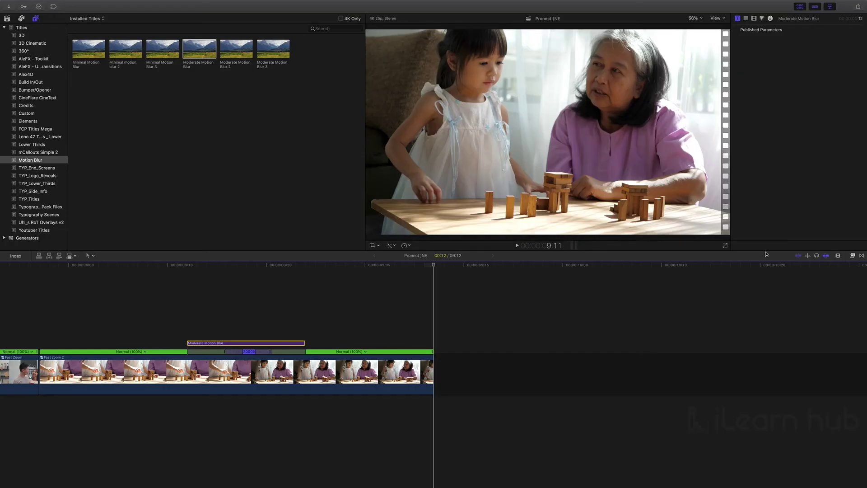
scroll(508, 324, "left", 10)
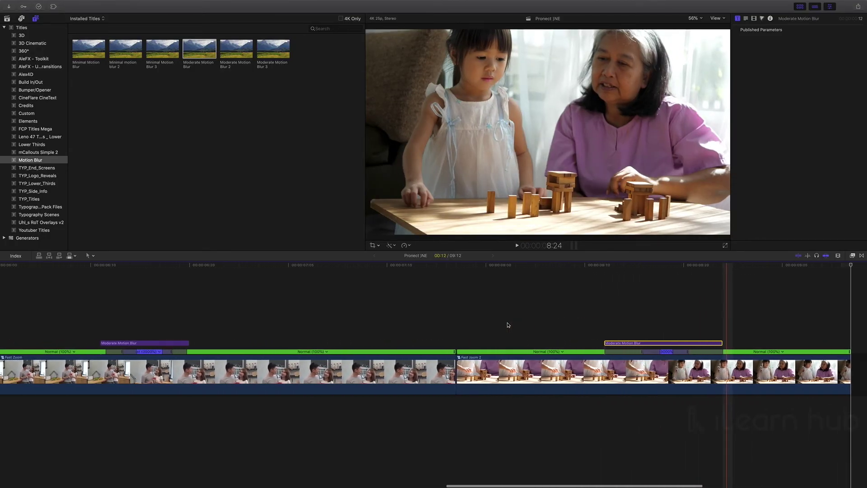
left_click(507, 324)
key("super+minus")
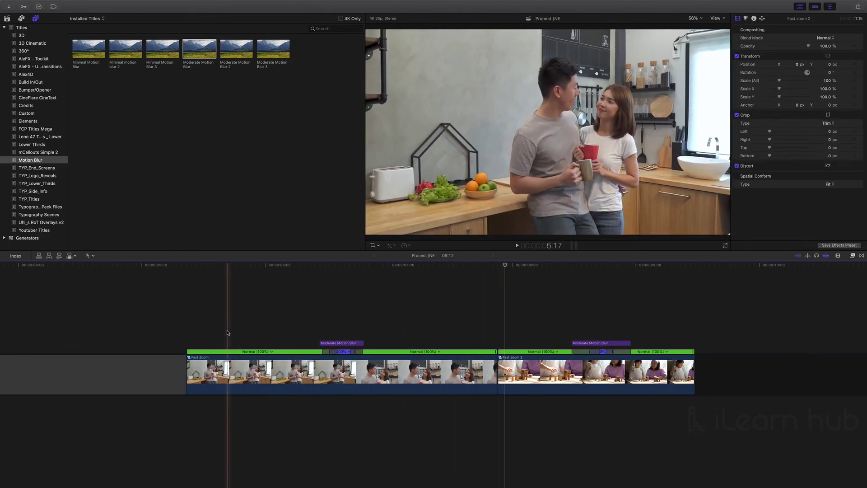
key("space")
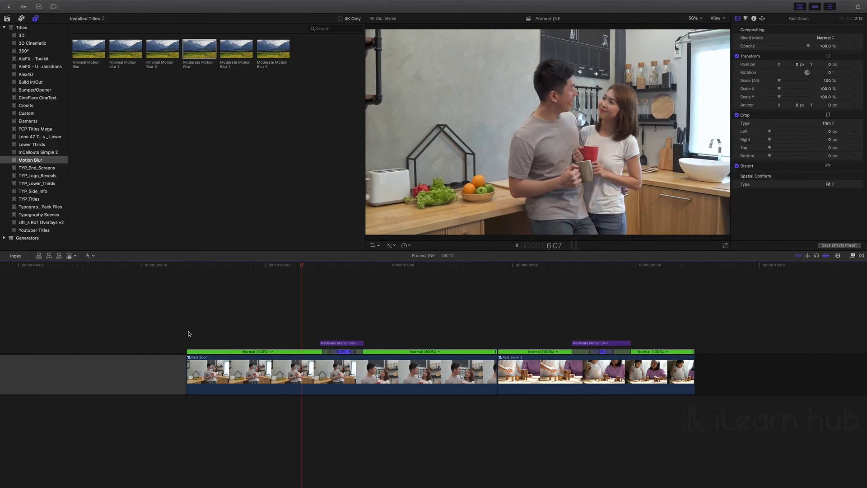